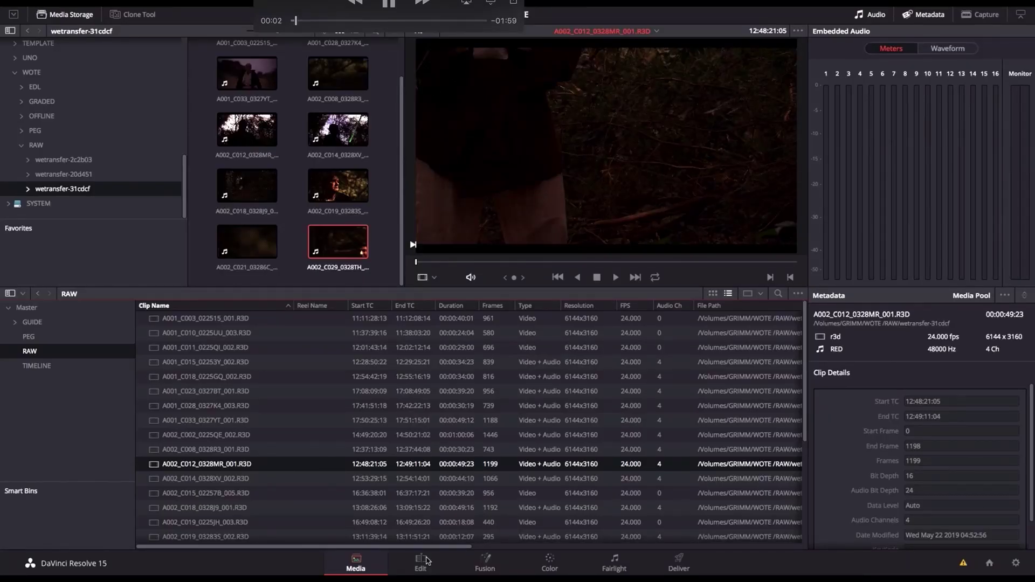
- Set ACEScct colour science with REDcolor4/REDgamma4 input and Rec.709 output, save, and enter the Color page
click(1015, 562)
click(366, 143)
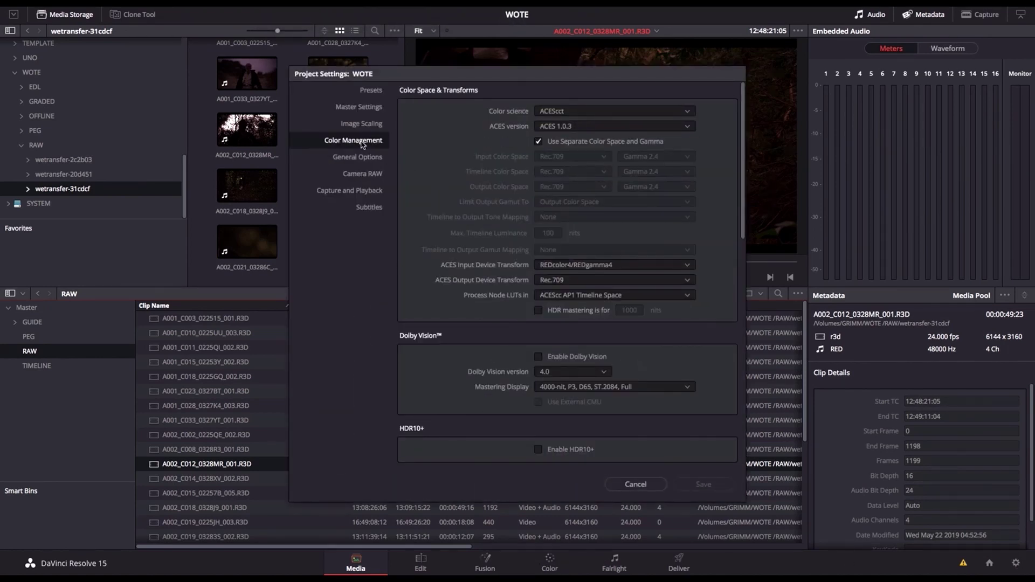
click(543, 112)
click(562, 124)
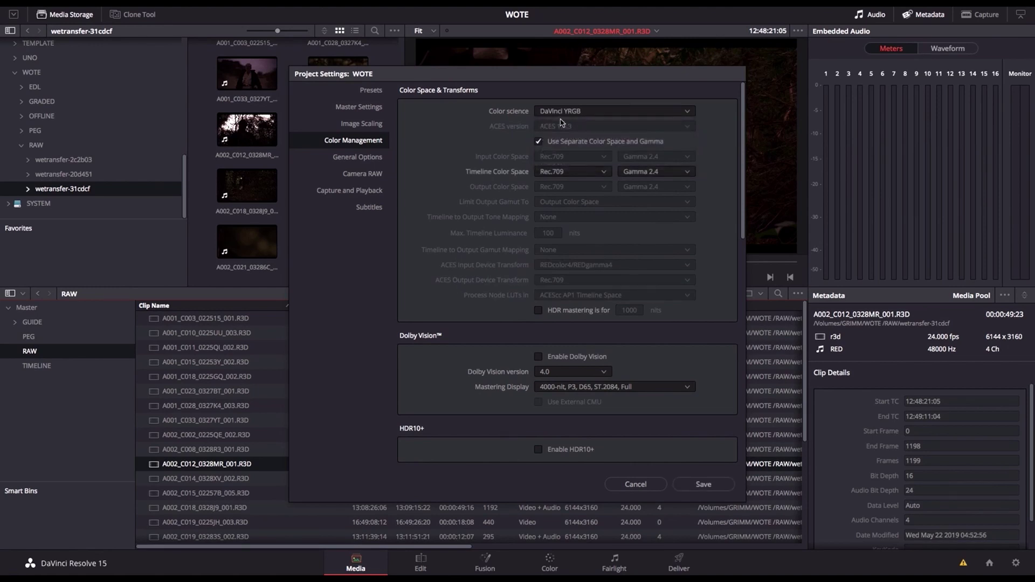
click(561, 112)
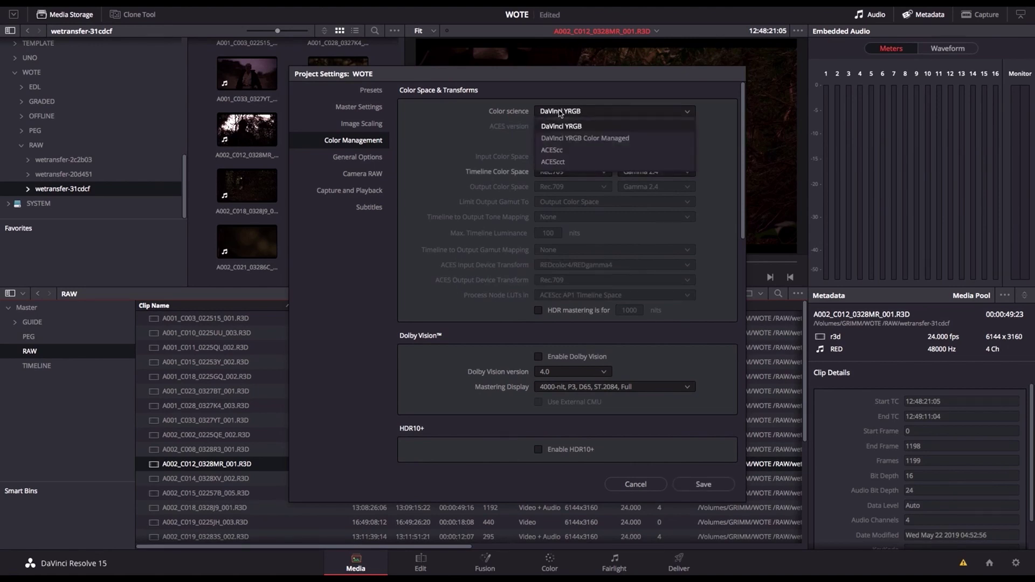
click(561, 162)
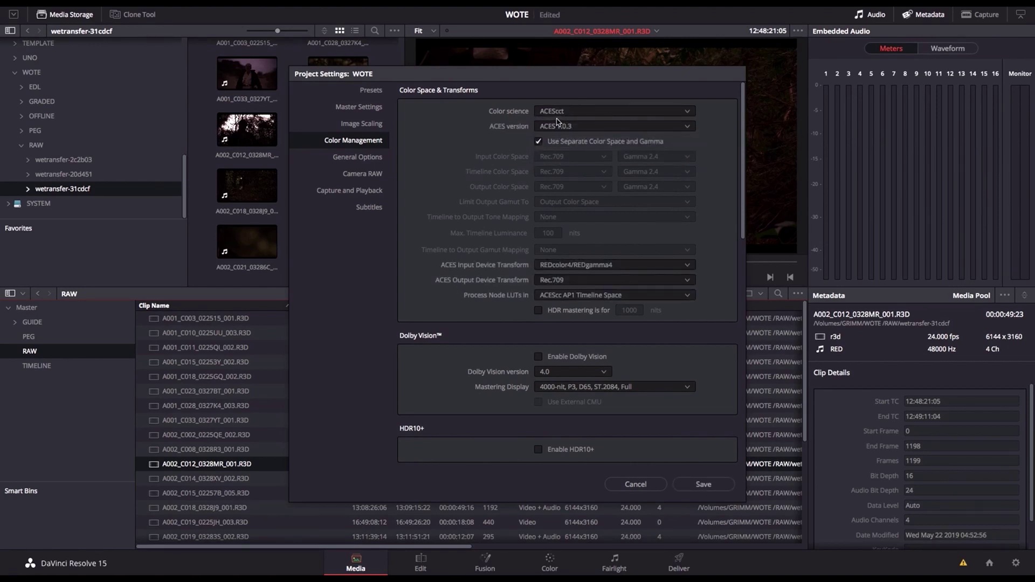
click(571, 267)
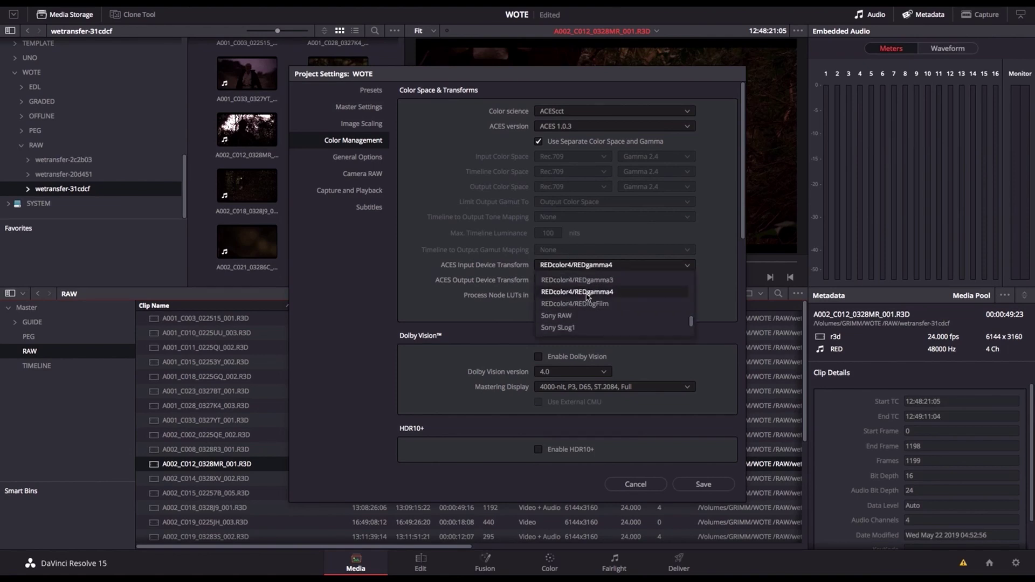
click(587, 296)
click(570, 281)
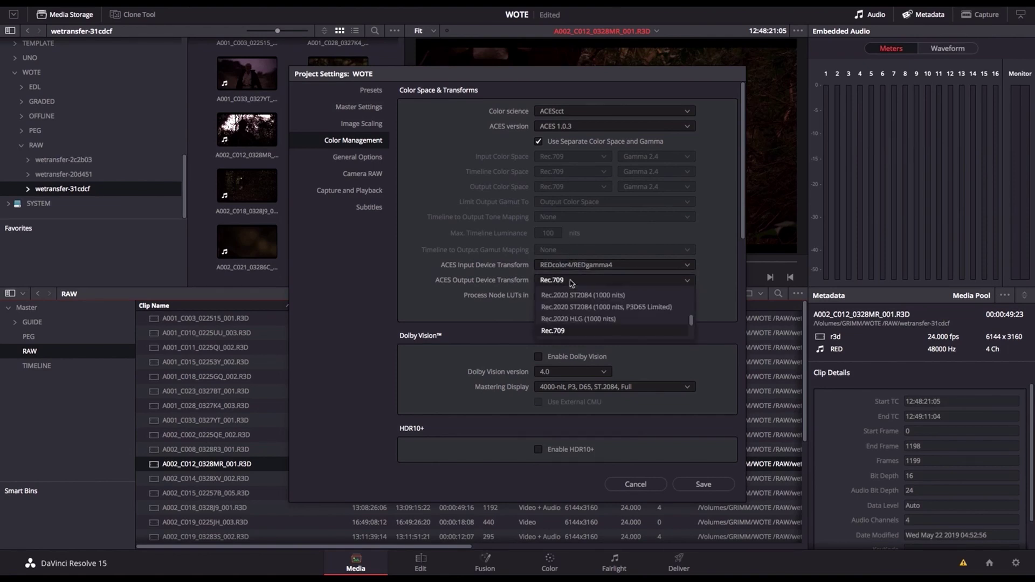
click(566, 331)
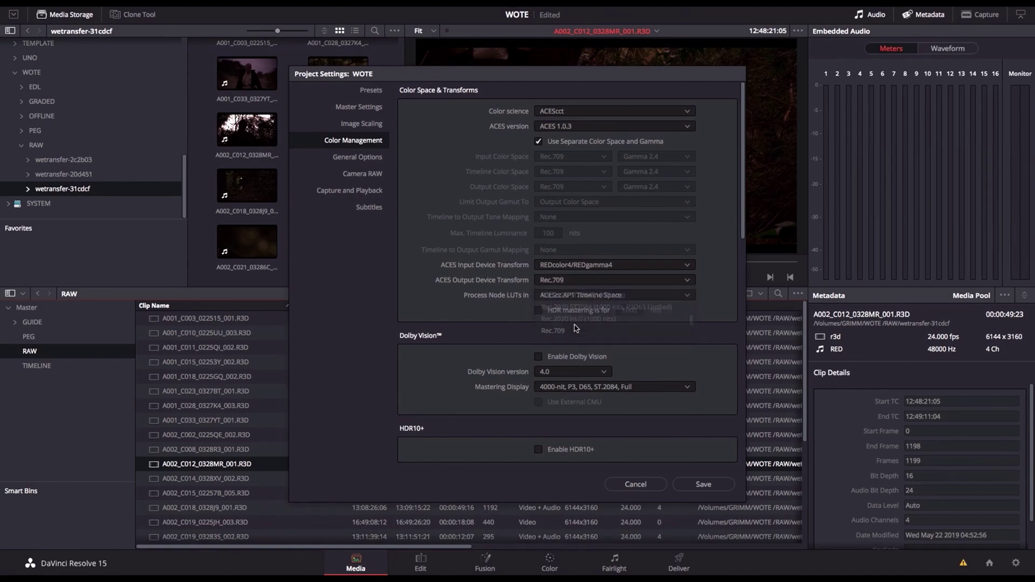
click(693, 483)
click(534, 566)
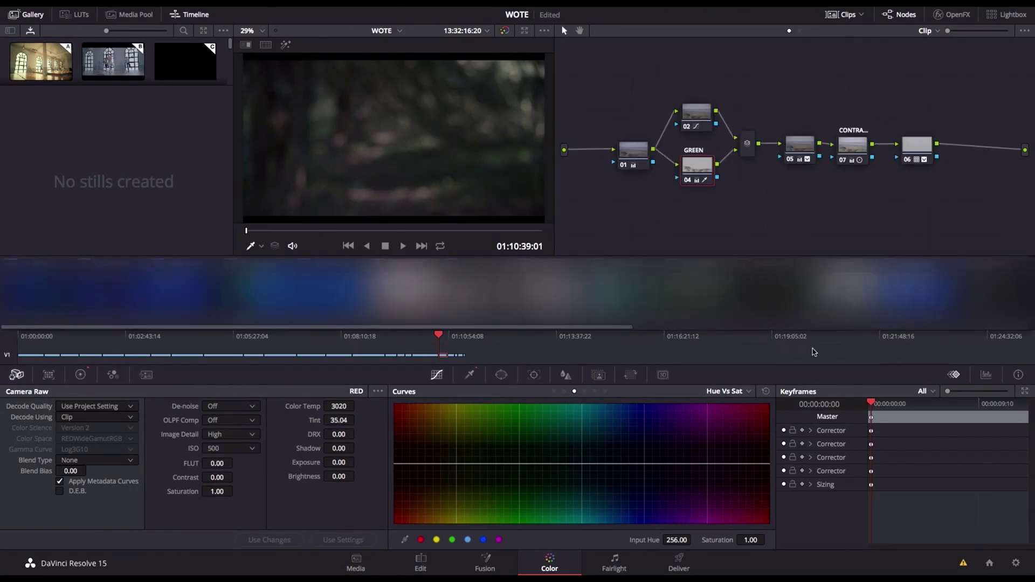
- On the Darth Vader beach shot, reset Camera Raw, then set colour temperature 3020 and tint 35.40
drag(895, 403, 921, 404)
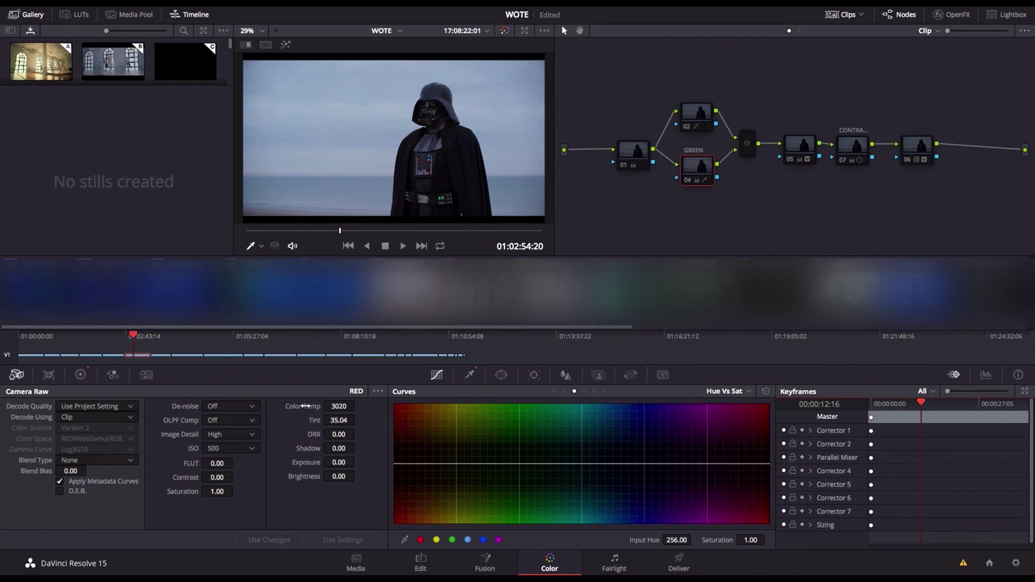
double_click(305, 406)
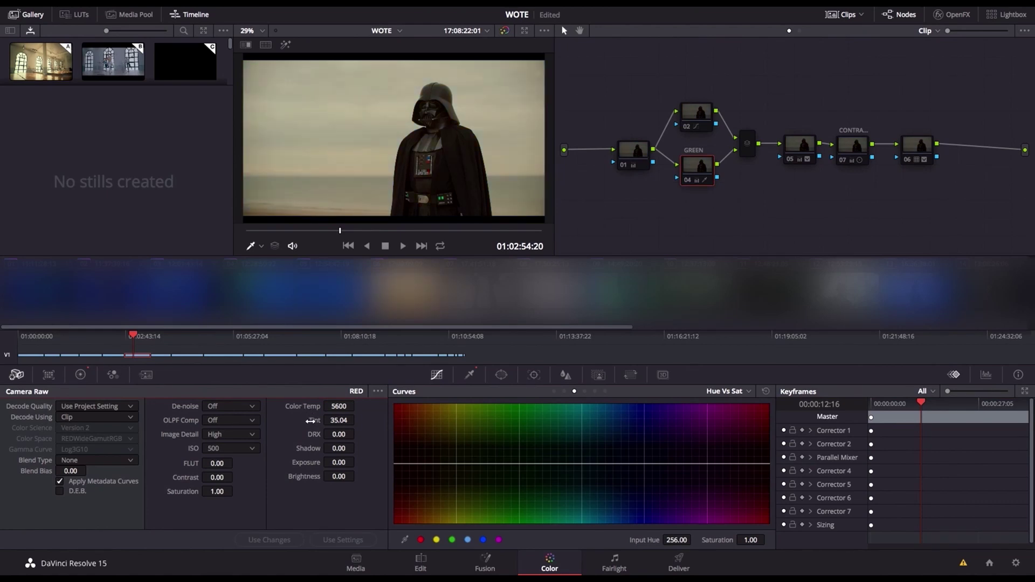
double_click(310, 420)
click(339, 405)
text(3020)
key(Return)
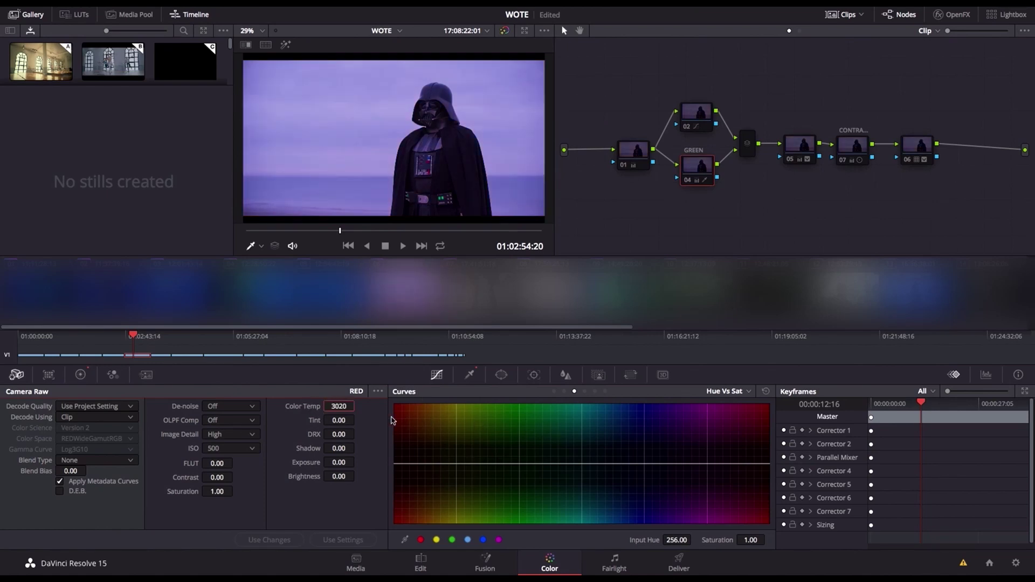
click(345, 420)
text(35.4)
key(Return)
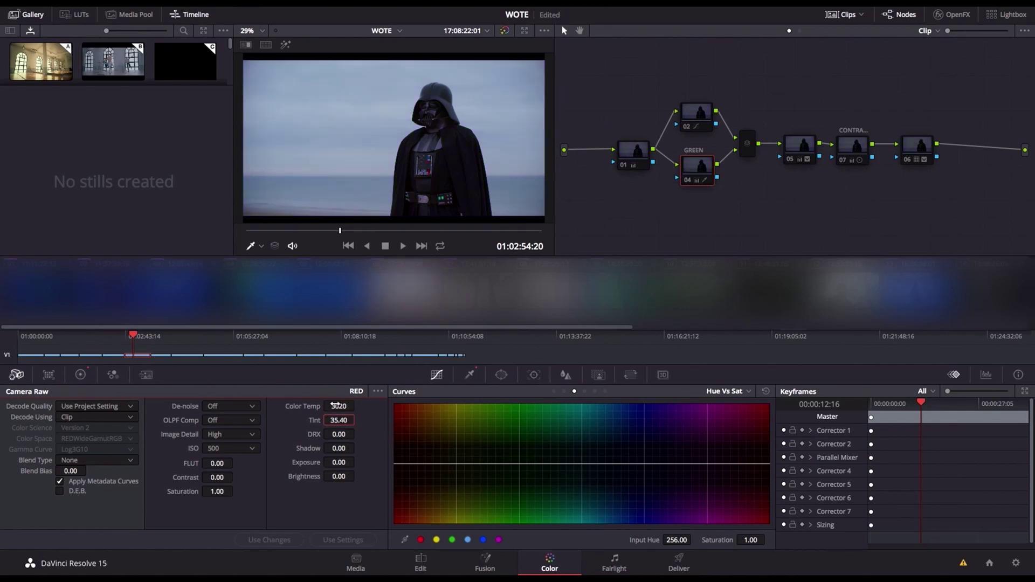
- Step through nodes 01, 02, 04 and 05 to contrast node 07, inspecting each grade
key(ctrl+z)
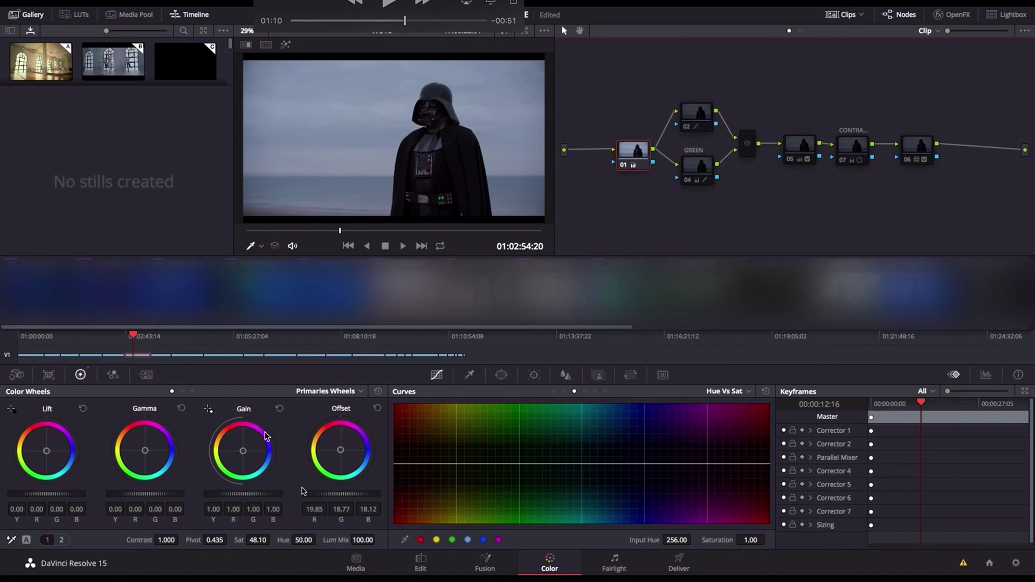
key(Right)
key(Right)
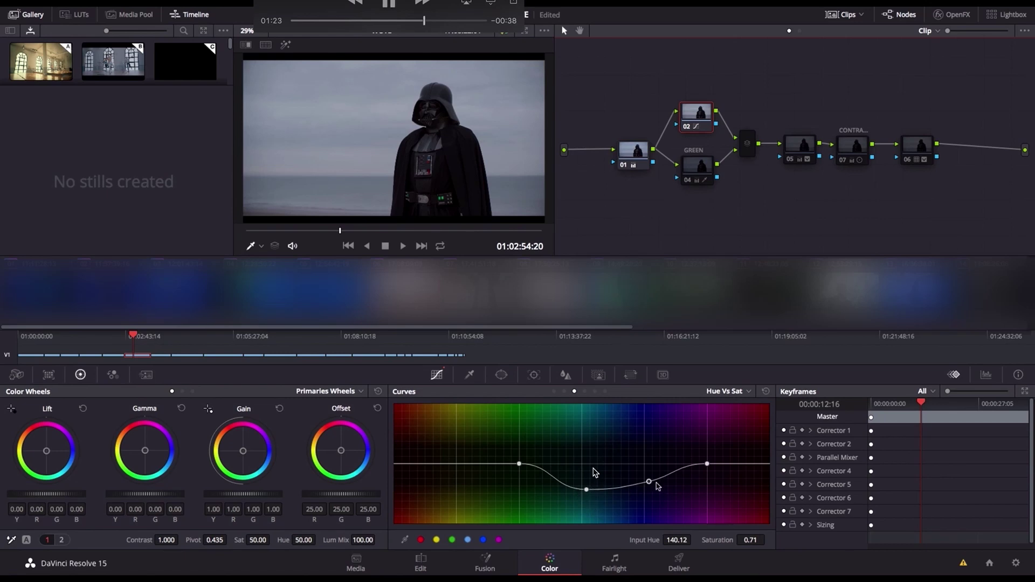
click(695, 176)
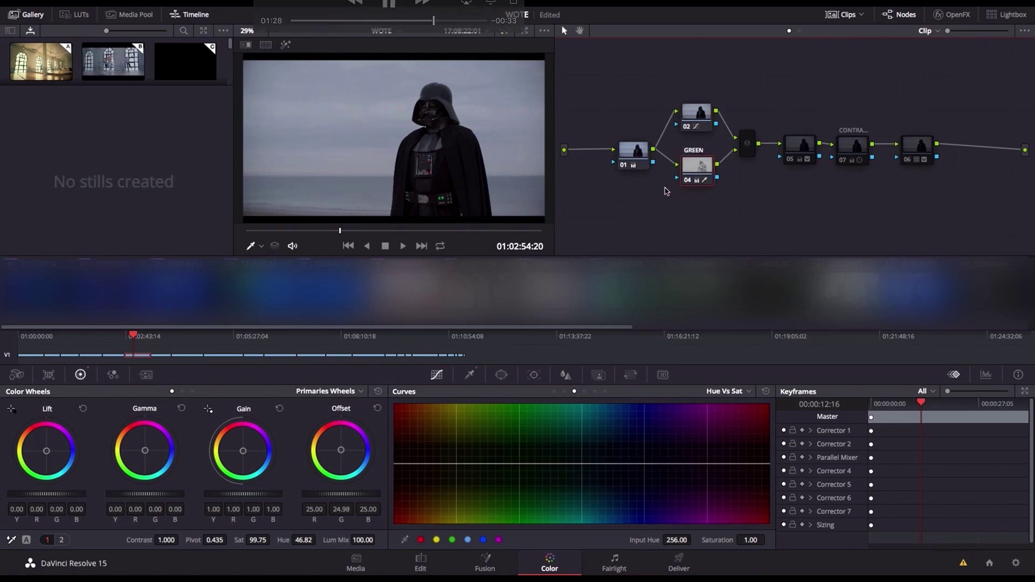
click(787, 149)
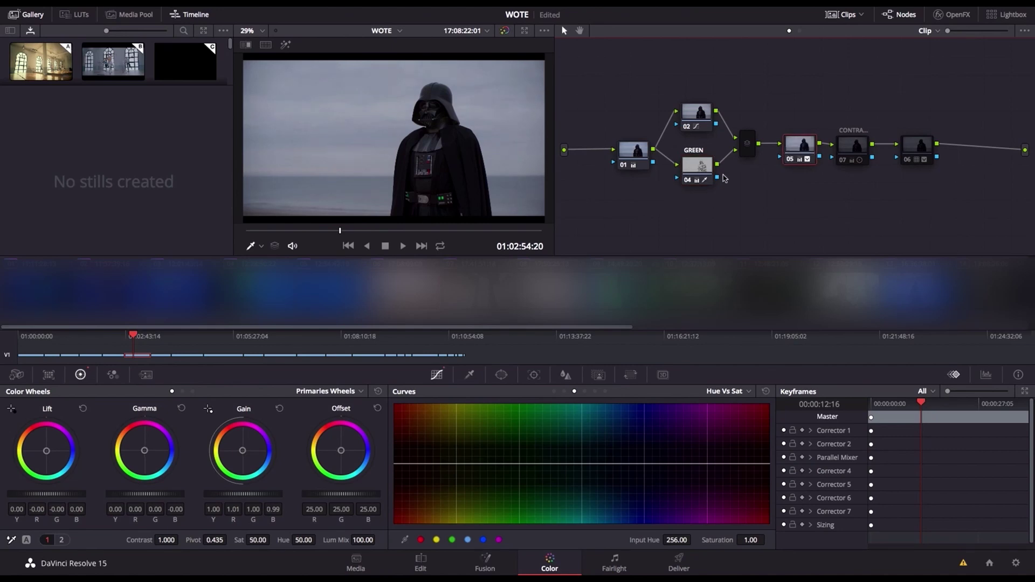
click(856, 152)
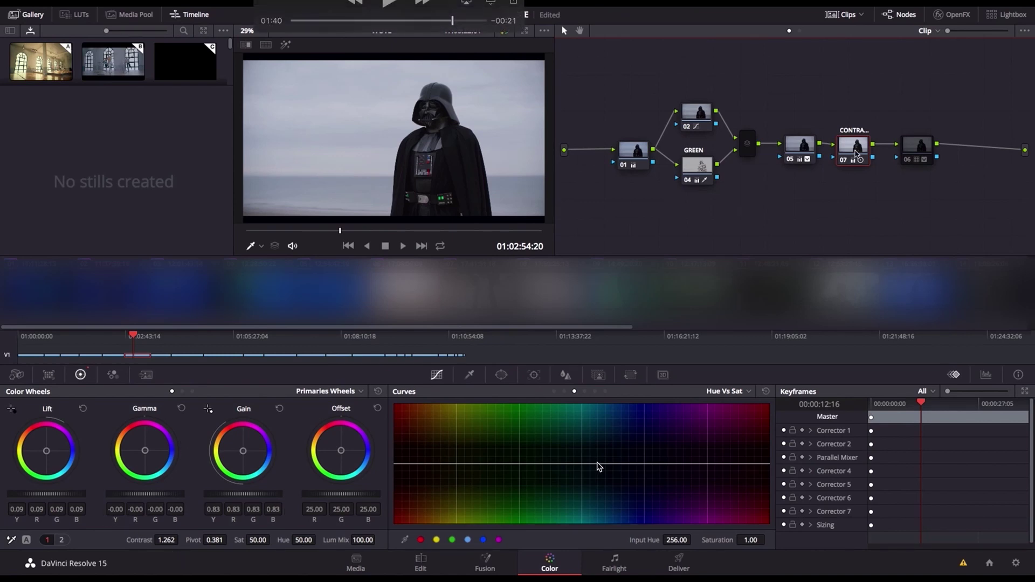
- Toggle contrast node 07 off and on to compare the beach shot with and without it
key(ctrl+d)
key(ctrl+d)
key(ctrl+d)
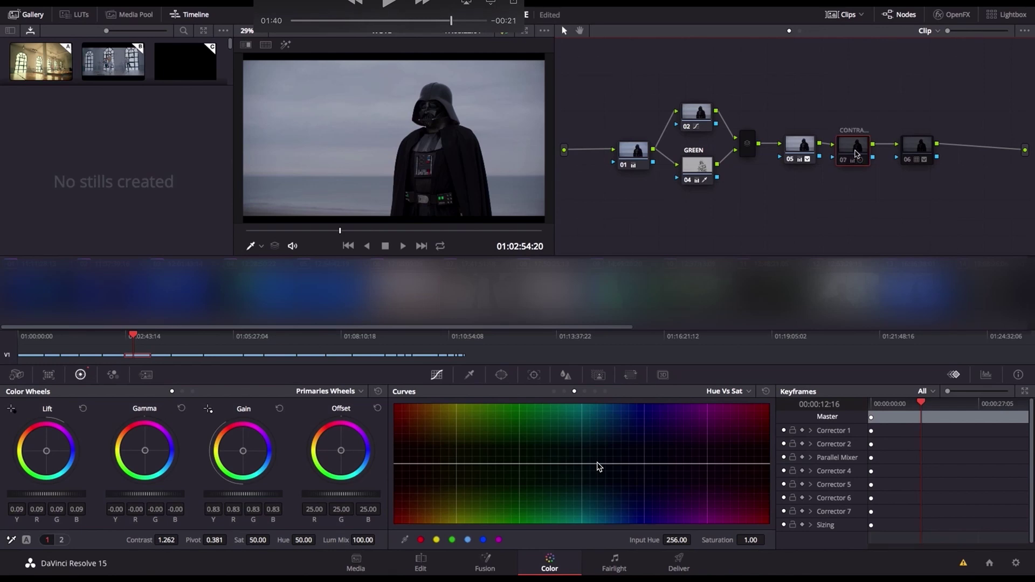
key(ctrl+d)
key(ctrl+d)
key(ctrl+d)
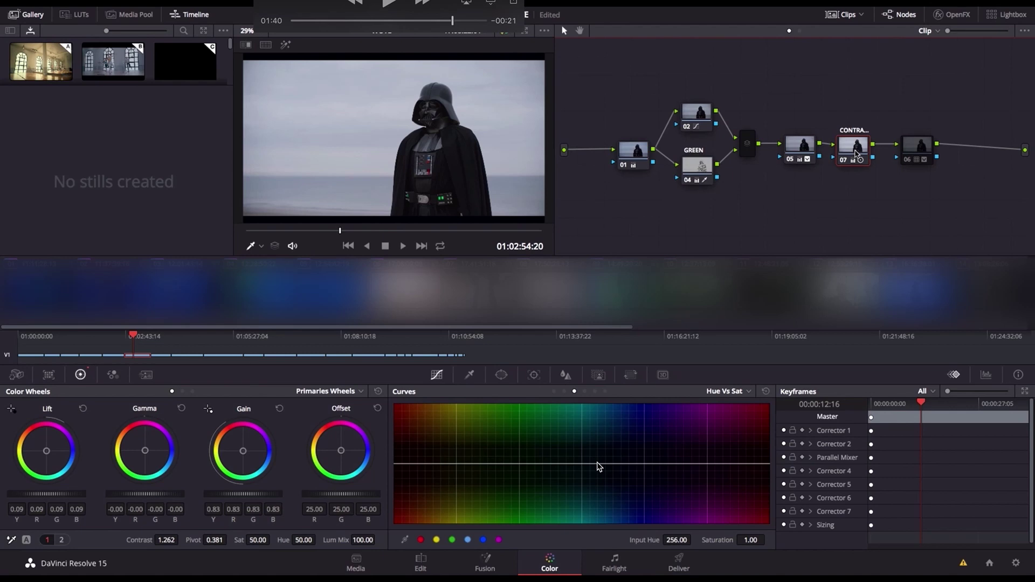
key(alt+shift+apostrophe)
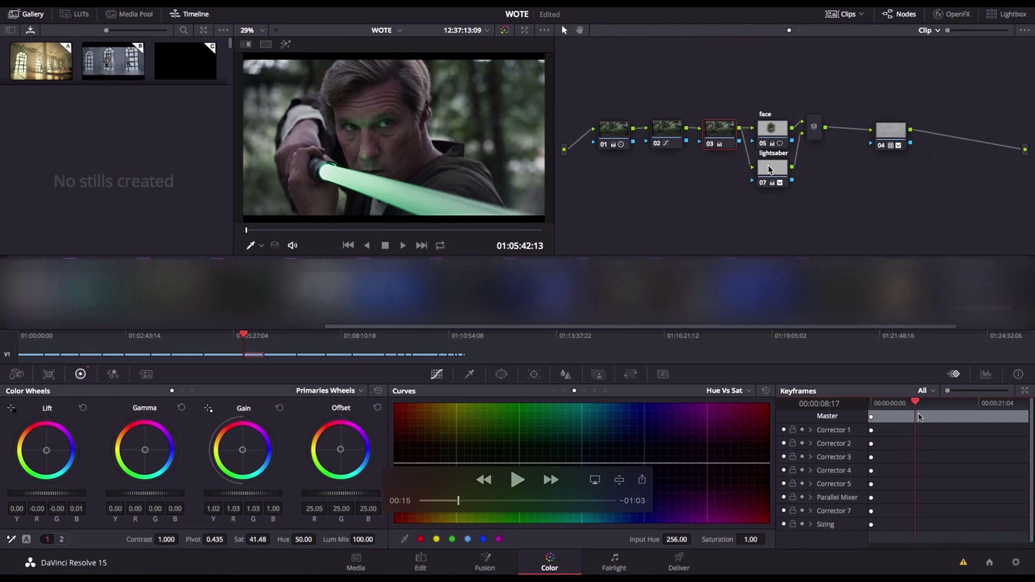
- Play back the lightsaber close-up with its parallel face and lightsaber grade
key(space)
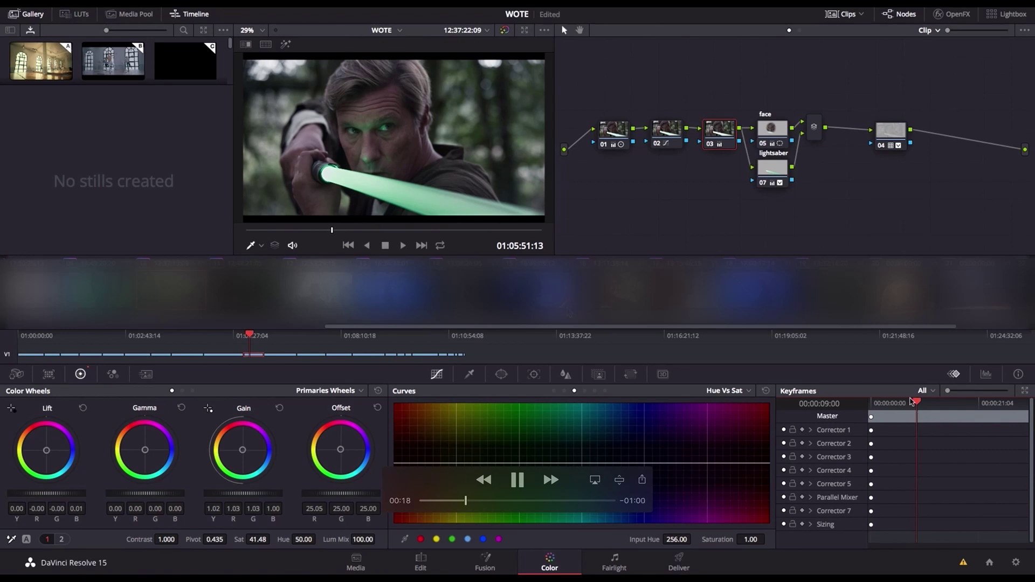
- In the clip's Camera Raw settings, reset colour temperature and tint, then set temperature to 2980
click(16, 376)
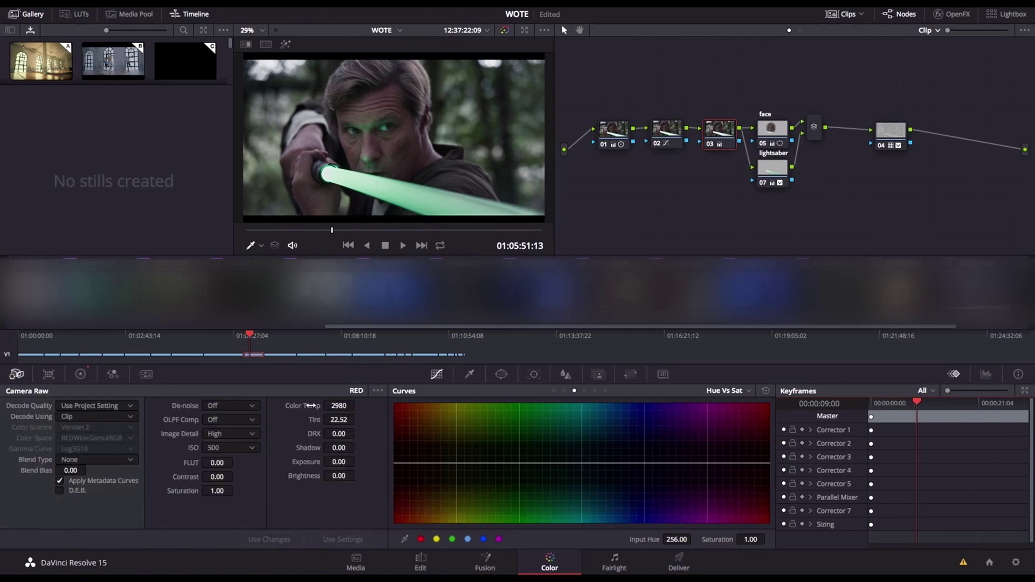
click(615, 190)
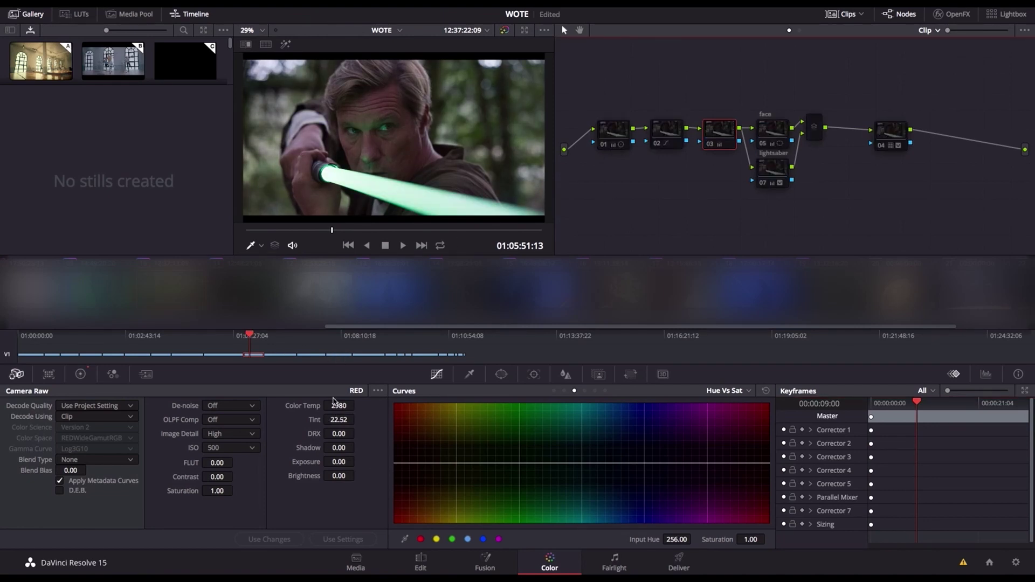
double_click(302, 406)
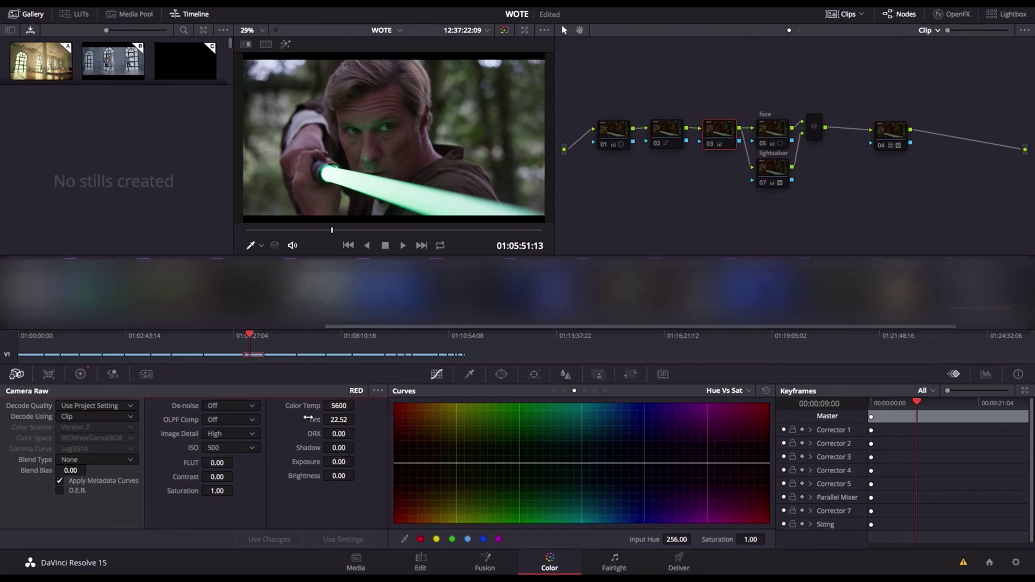
double_click(310, 419)
click(338, 405)
text(248)
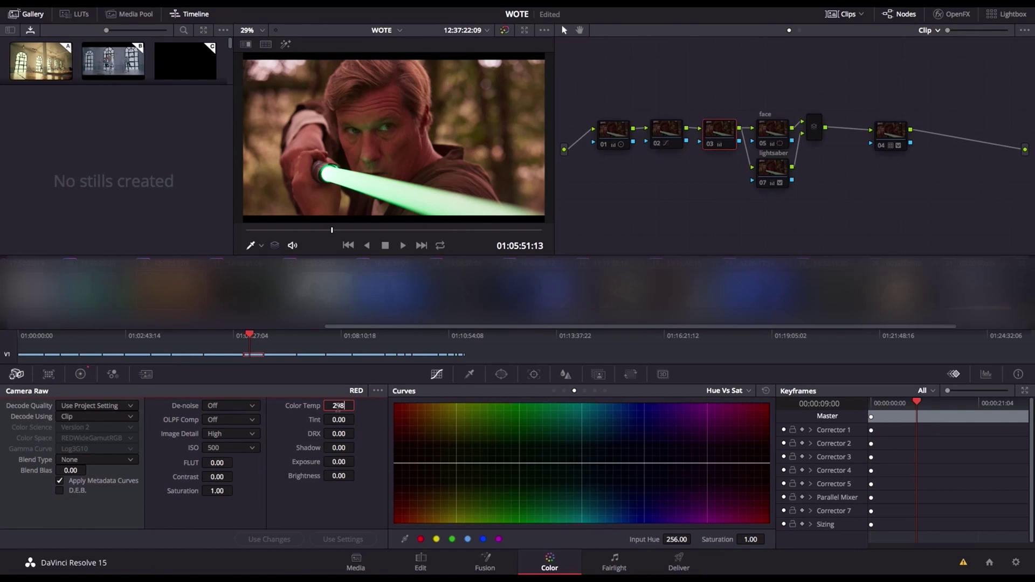
text(0)
key(Return)
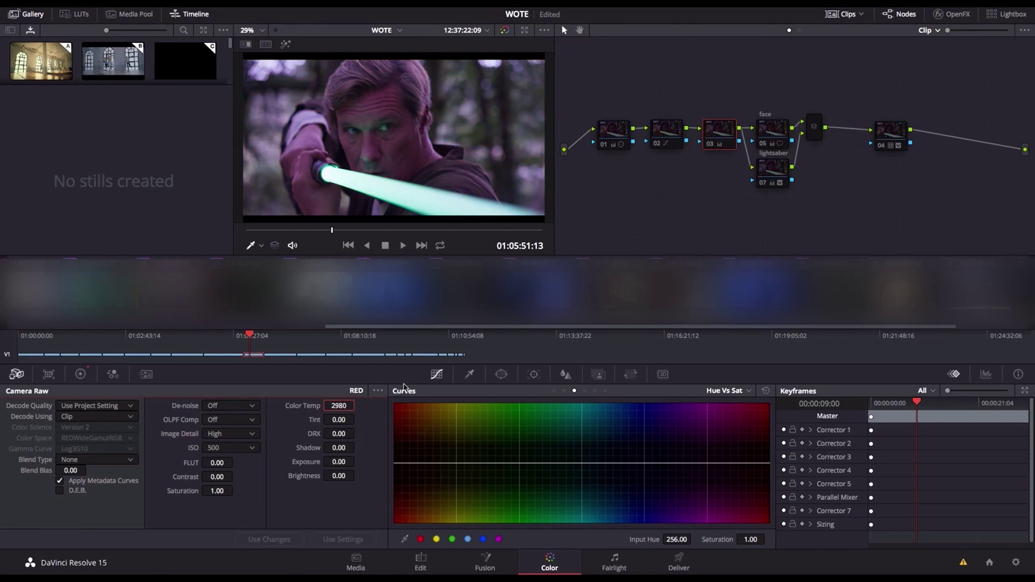
- Move to a frame showing the lightsaber and set tint to 22.52
key(Up)
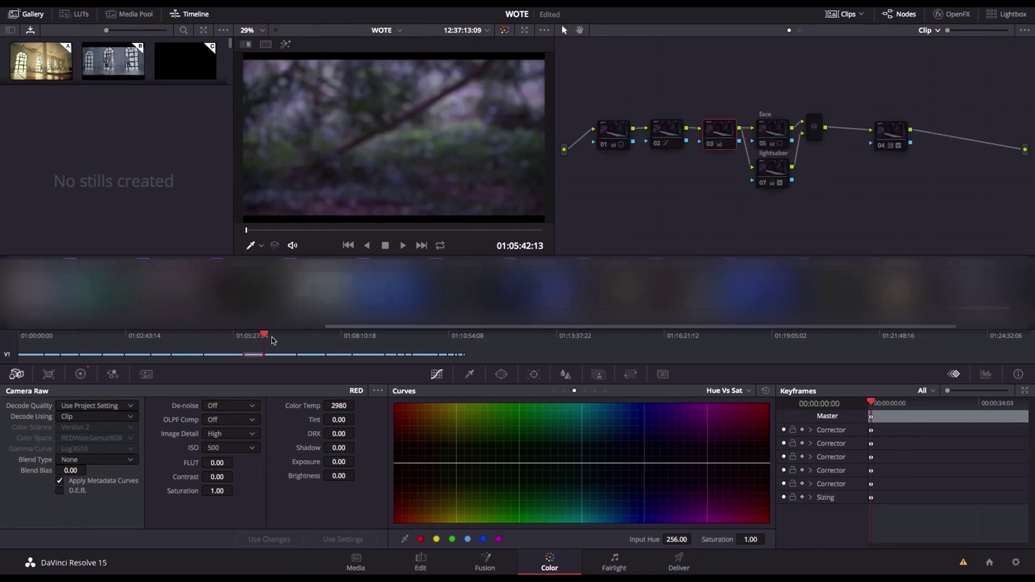
drag(924, 412, 932, 412)
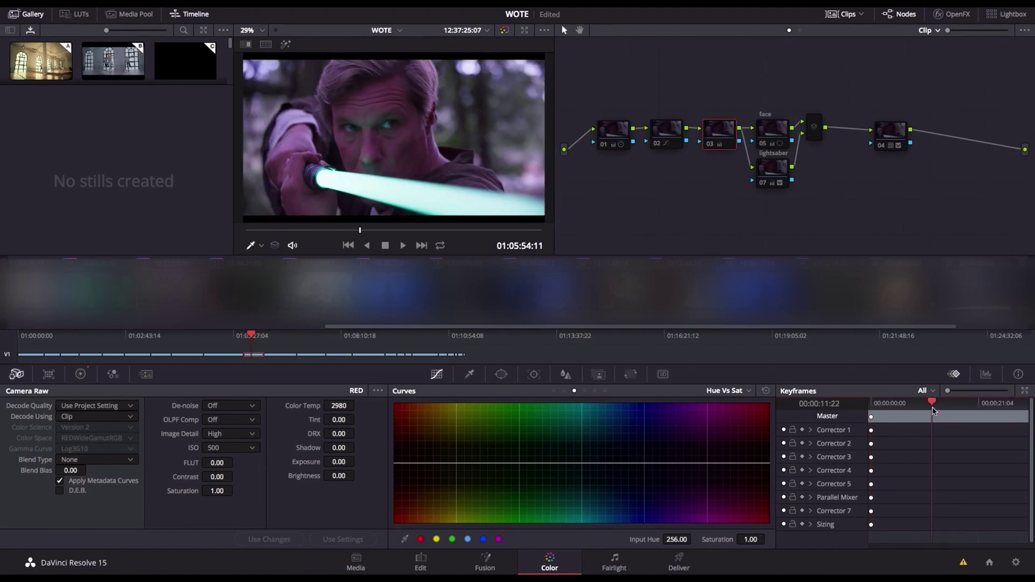
click(338, 419)
text(22)
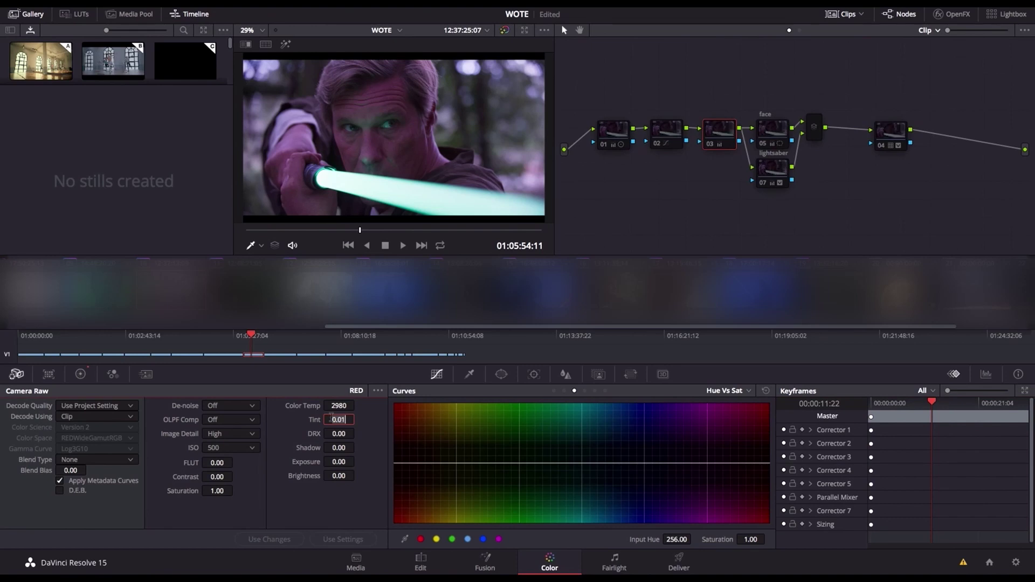
text(.52)
key(Return)
click(612, 137)
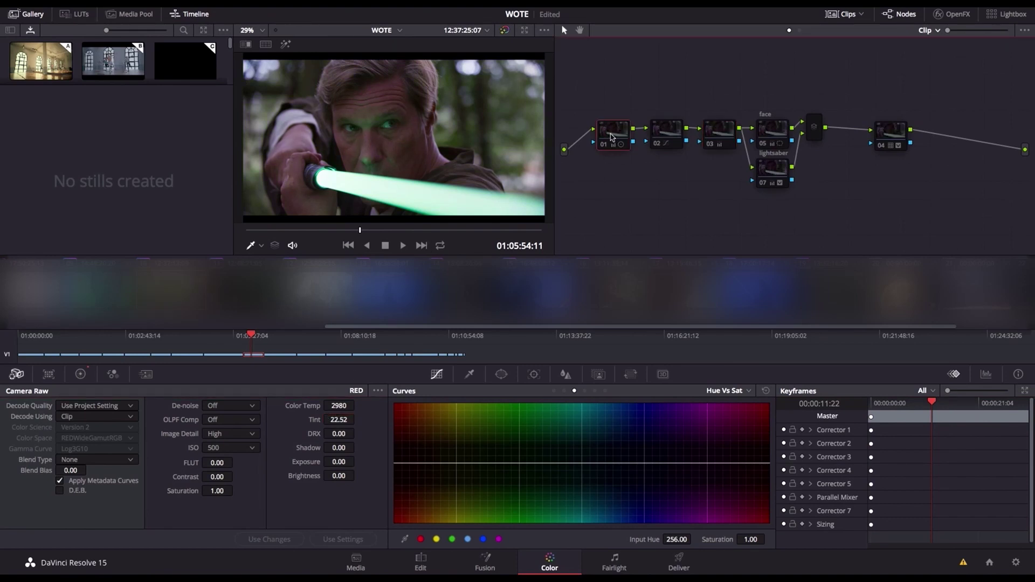
- Inspect node 02's Hue vs Sat curve, then view the face node's circular window (size 44.84, softness 8.94)
click(674, 139)
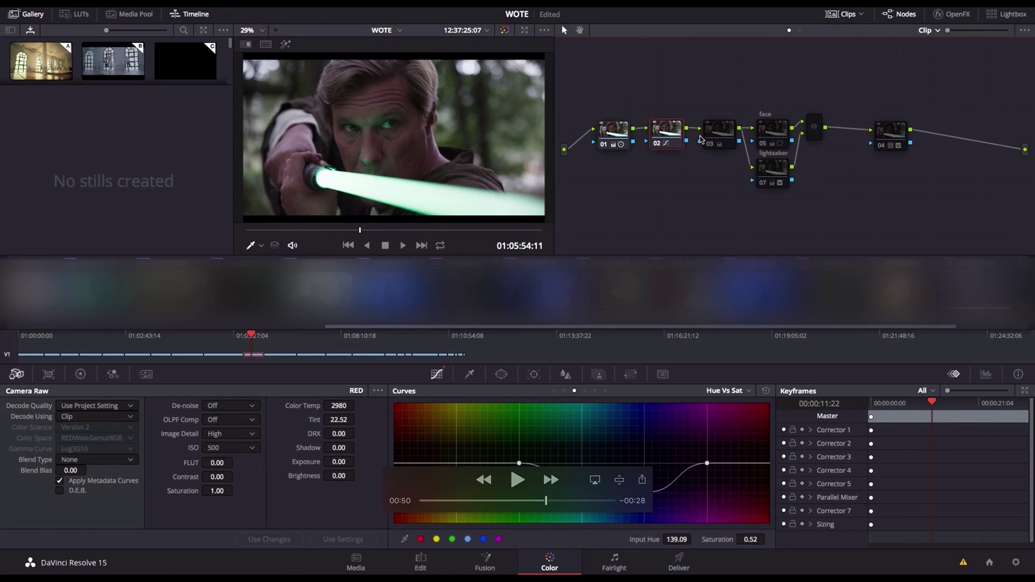
drag(578, 496, 775, 7)
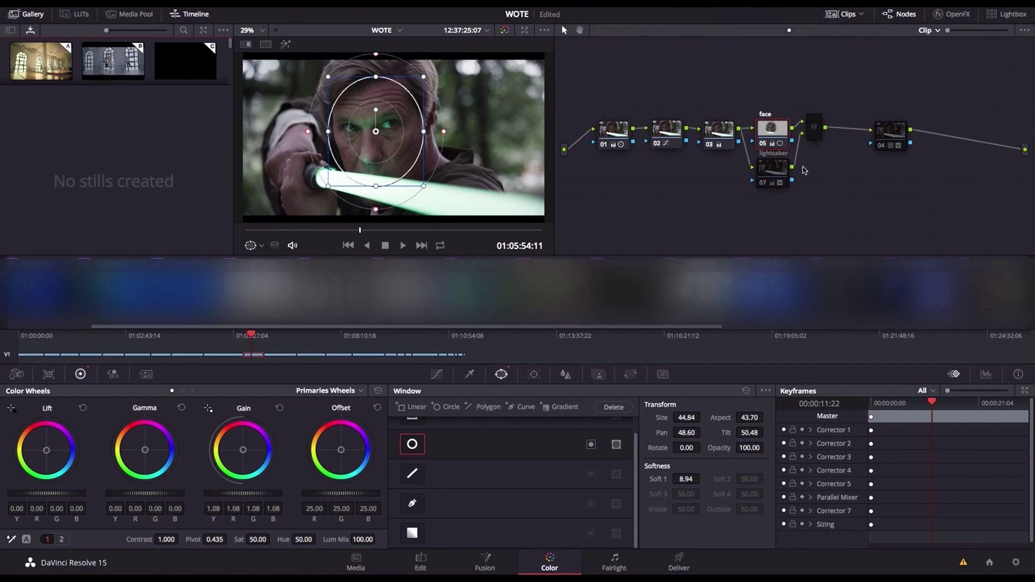
- Select lightsaber node 07 to show its elongated, 15.95-rotated window along the blade
mouse_move(302, 172)
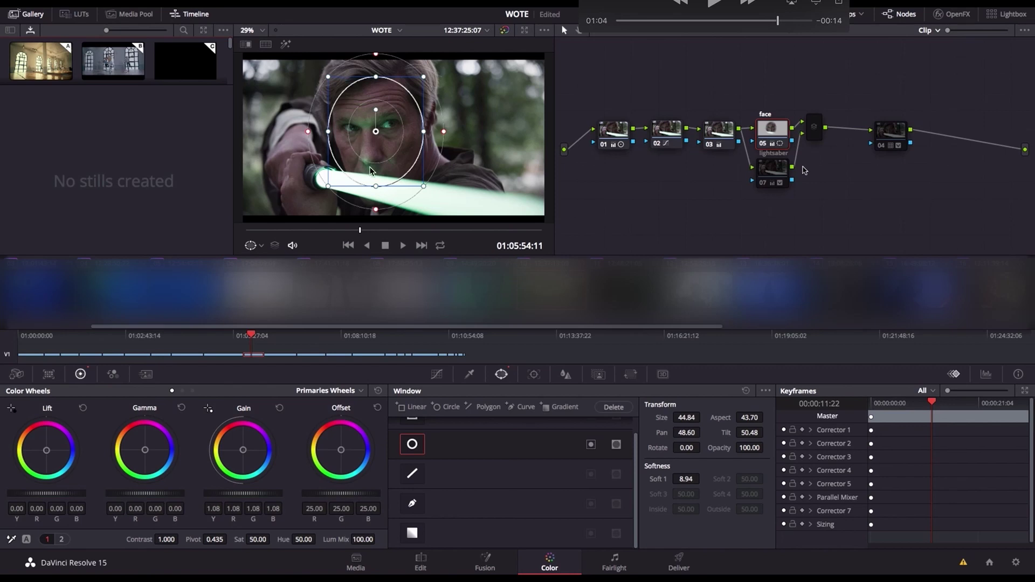
click(779, 170)
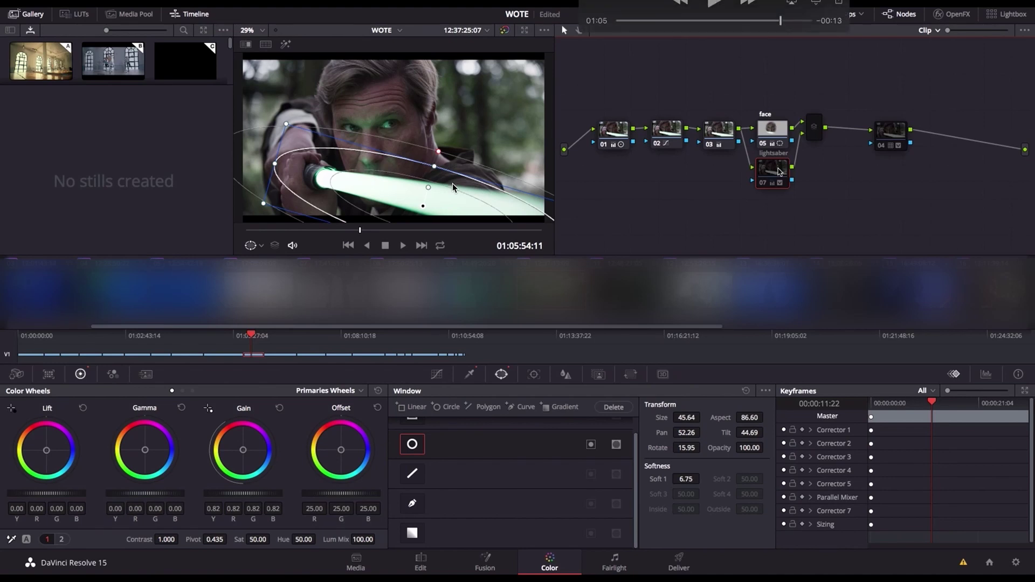
- Toggle the lightsaber node 07 grade with Ctrl+D
key(ctrl+d)
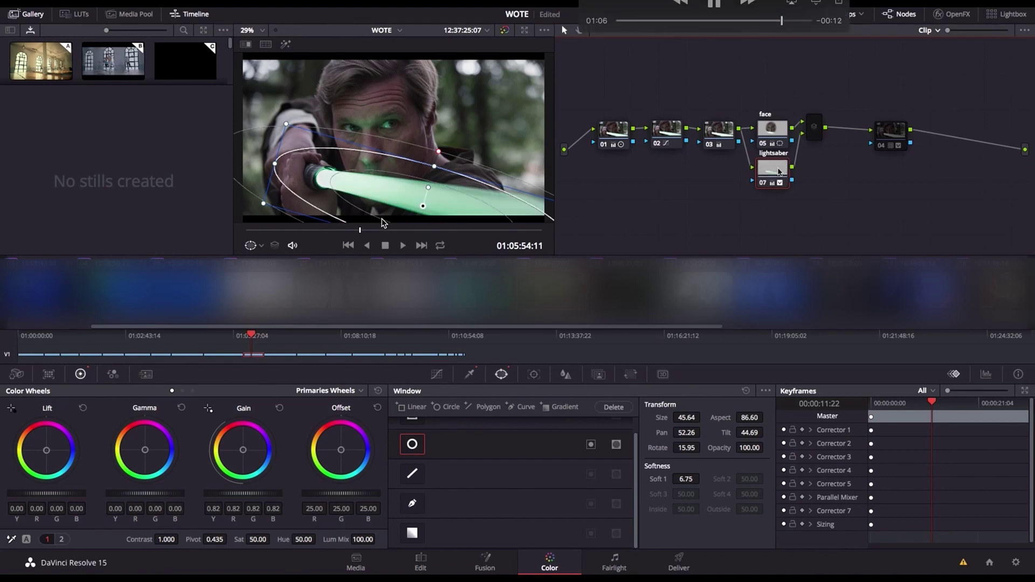